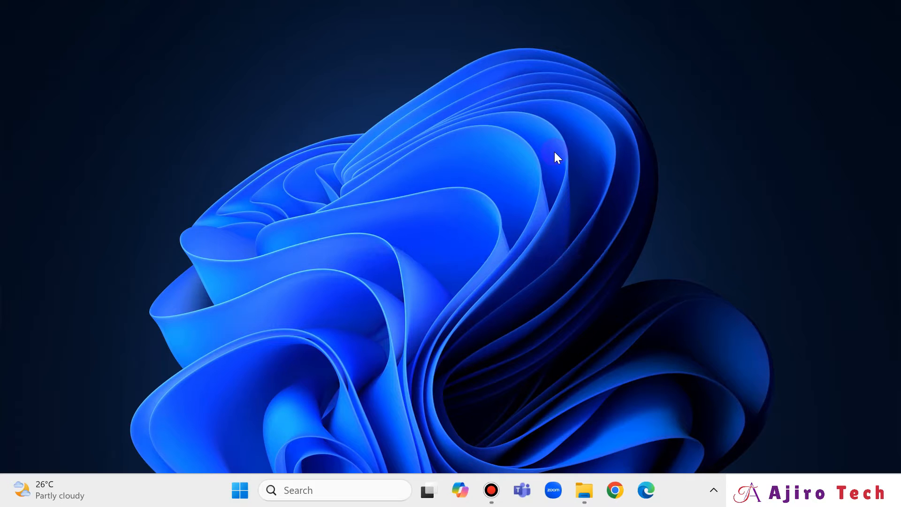
# Step: Search the Start menu for Task Manager and open it
pyautogui.click(240, 493)
pyautogui.click(240, 492)
pyautogui.click(240, 492)
pyautogui.write('tas')
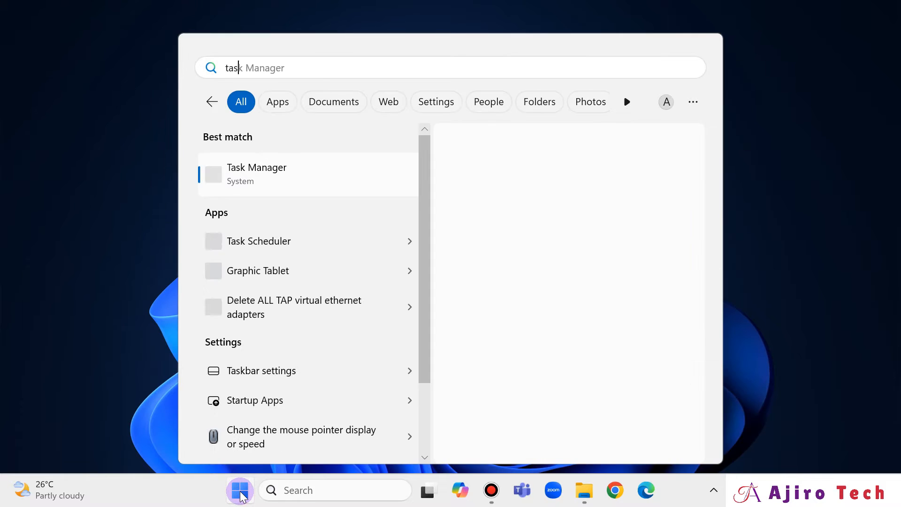
pyautogui.click(348, 176)
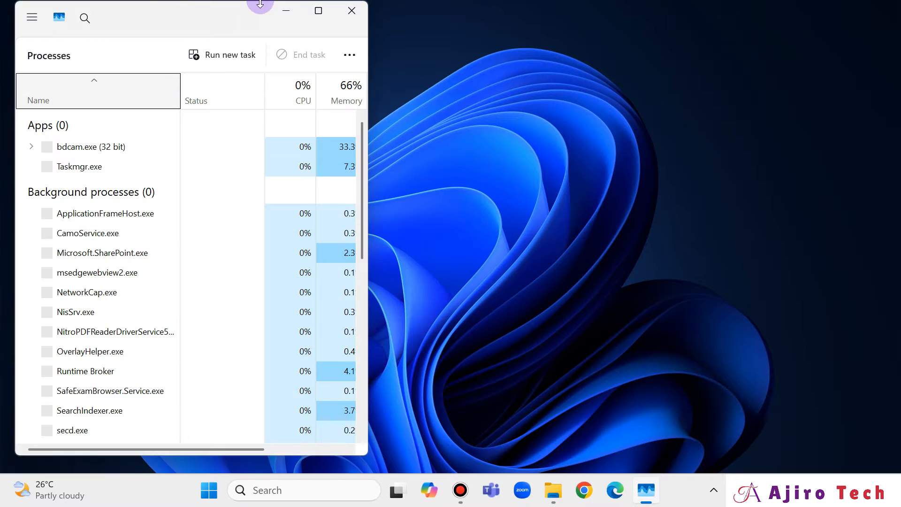
# Step: Disable Mobile devices in Task Manager's startup apps, then close Task Manager
pyautogui.click(320, 9)
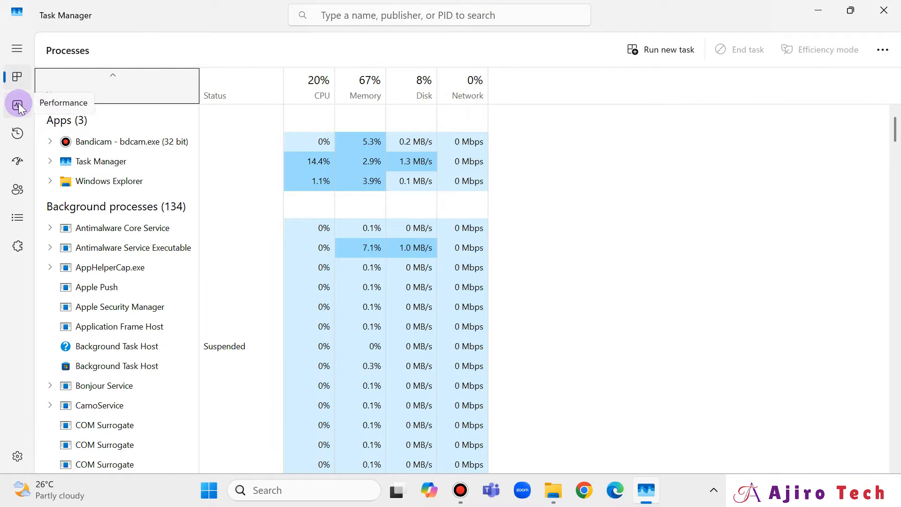
pyautogui.click(19, 162)
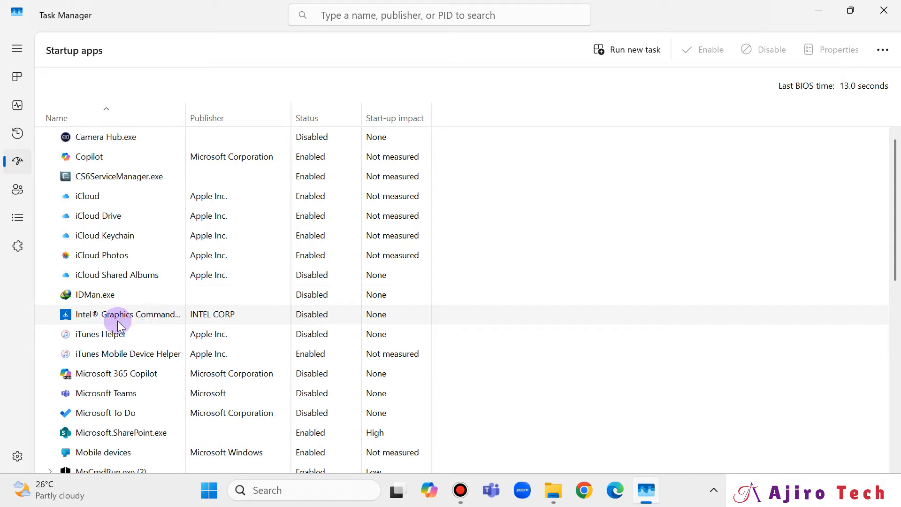
pyautogui.scroll(-3, 118, 320)
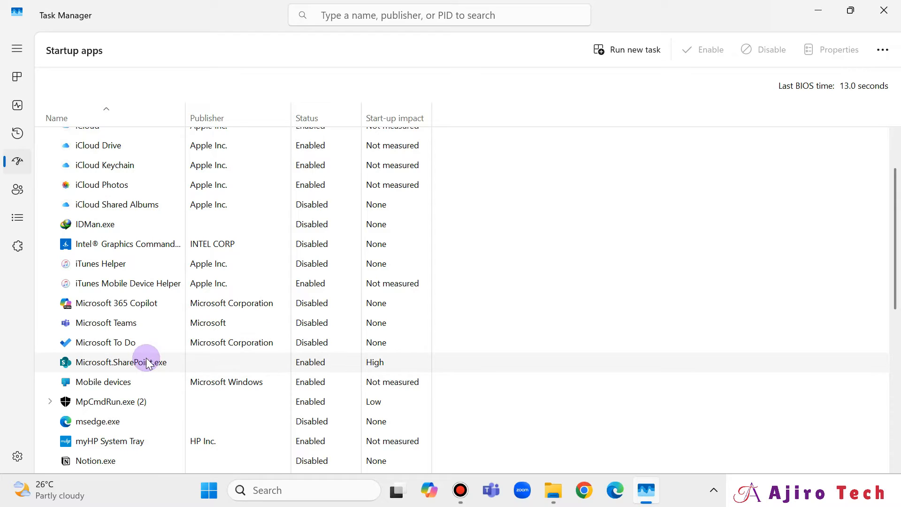
pyautogui.rightClick(152, 382)
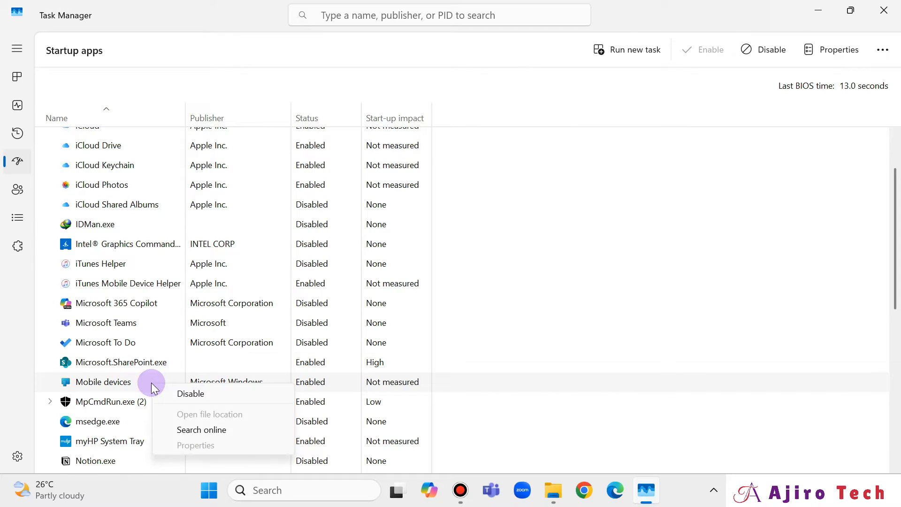
pyautogui.rightClick(131, 384)
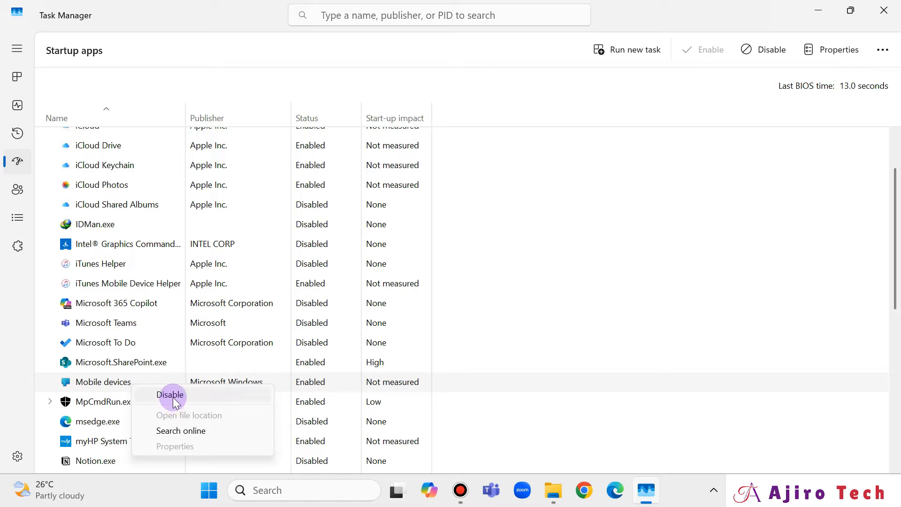
pyautogui.click(170, 395)
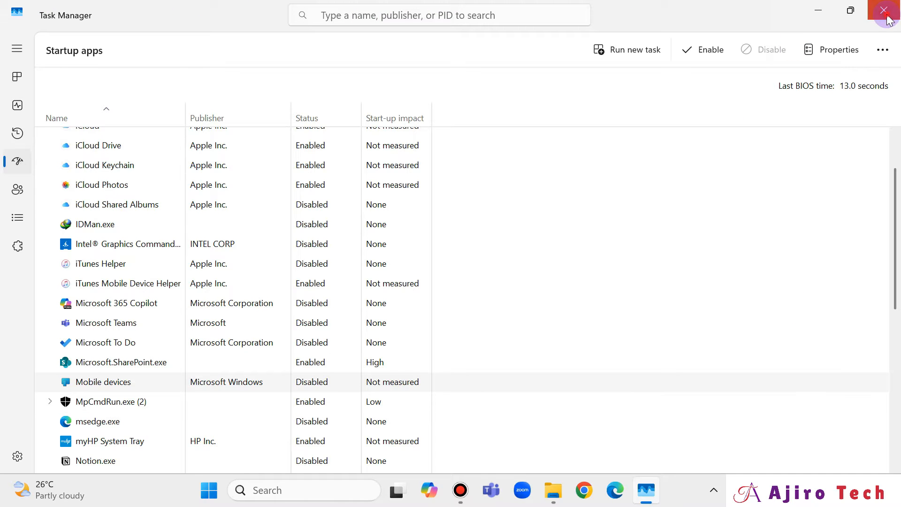
pyautogui.click(898, 5)
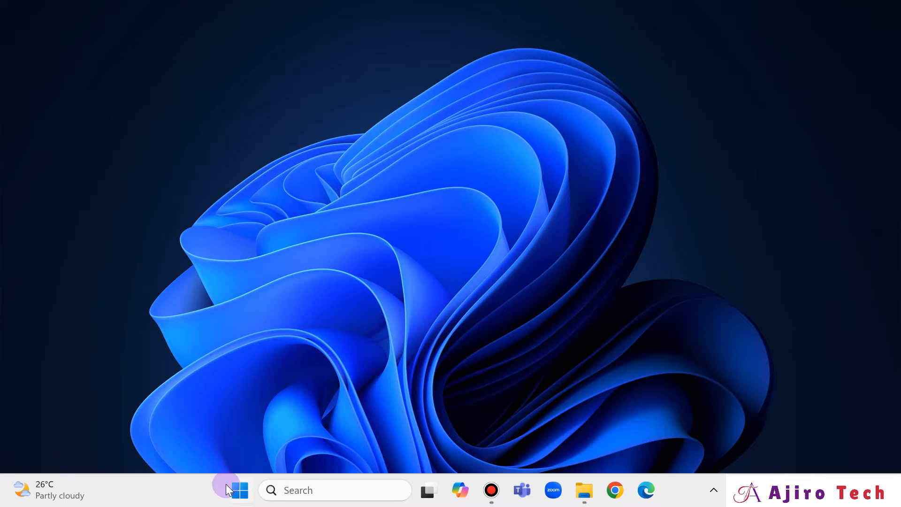
# Step: Search the Start menu for disk clean-up and open Disk Clean-up
pyautogui.click(240, 491)
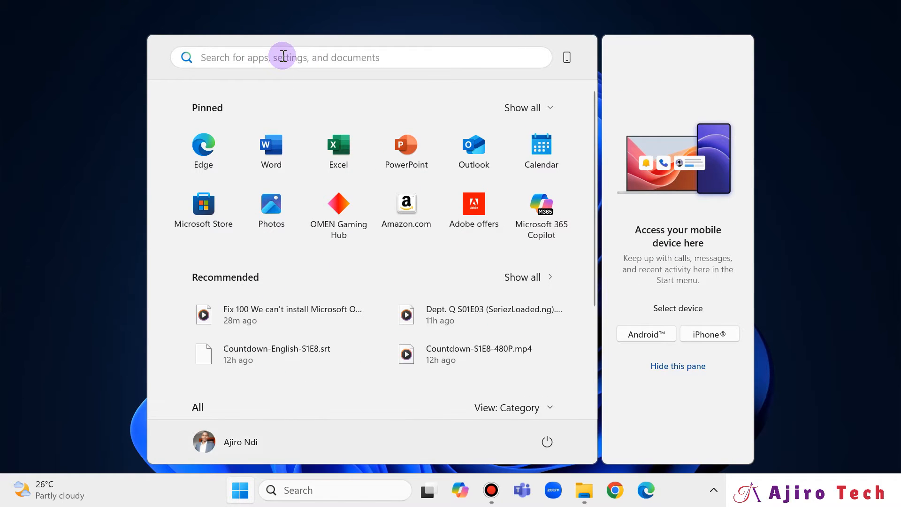
pyautogui.write('dus')
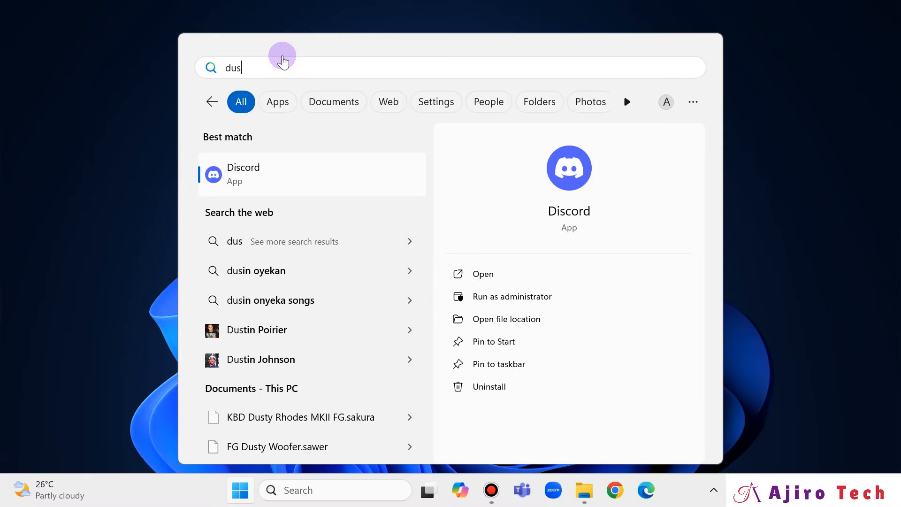
pyautogui.write('k')
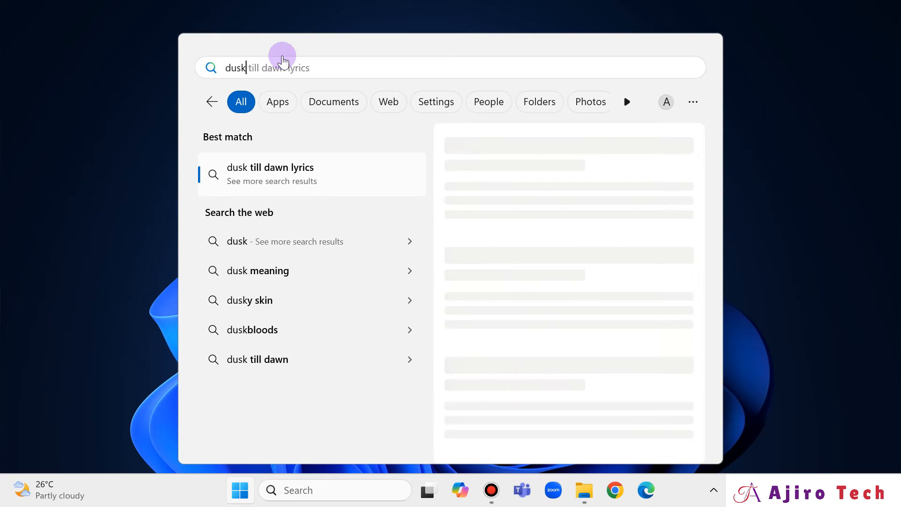
pyautogui.press('BackSpace')
pyautogui.press('BackSpace')
pyautogui.press('BackSpace')
pyautogui.write('isk x')
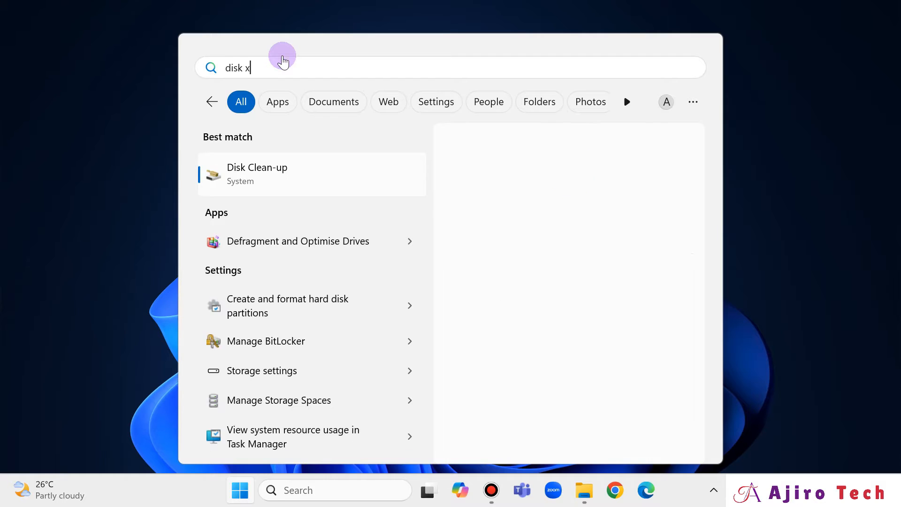
pyautogui.press('BackSpace')
pyautogui.write('cl')
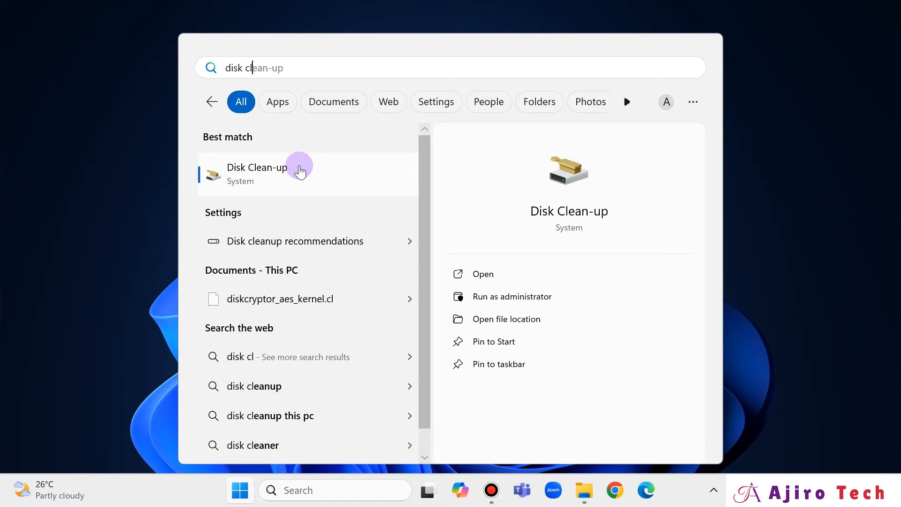
pyautogui.click(303, 175)
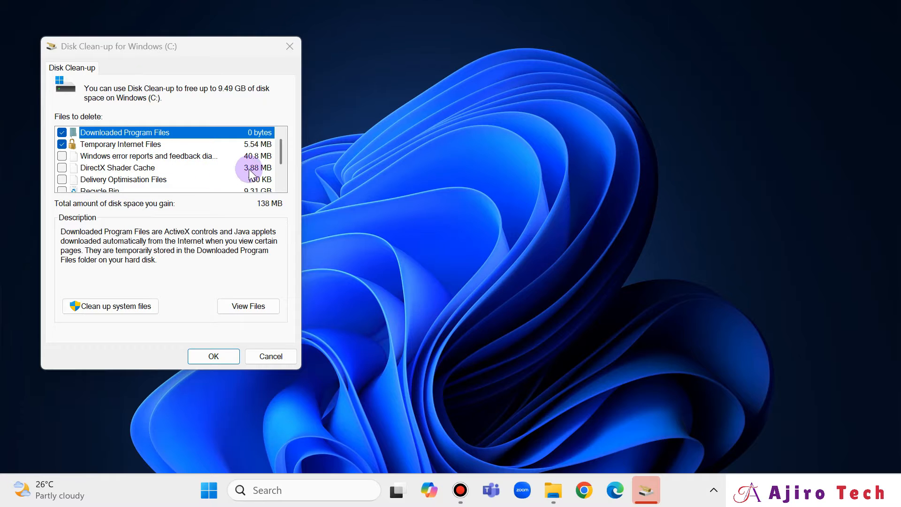
# Step: Review the file categories listed for deletion in Disk Clean-up, then close the dialog
pyautogui.scroll(-2, 256, 169)
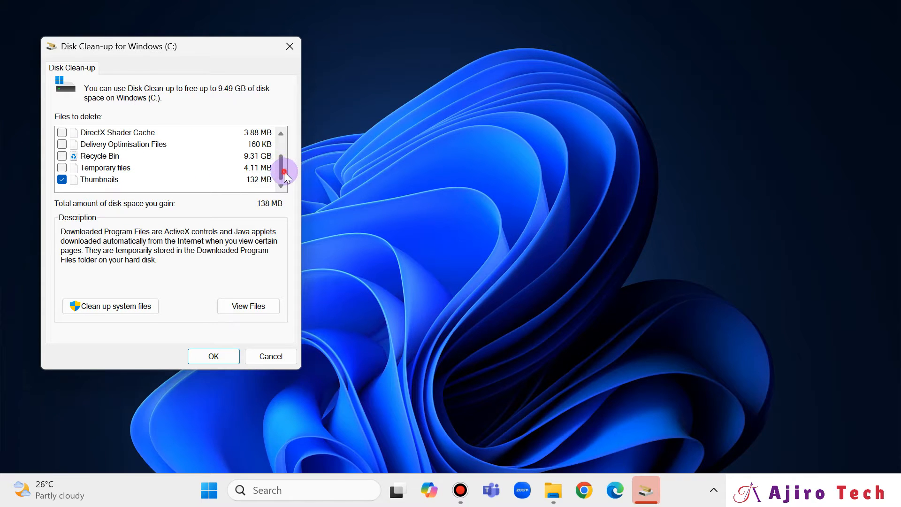
pyautogui.moveTo(283, 172); pyautogui.dragTo(287, 152)
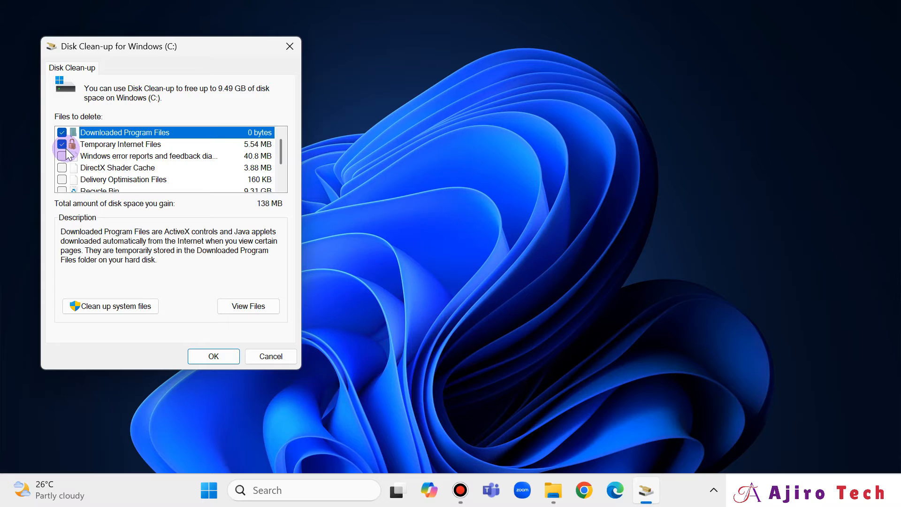
pyautogui.scroll(-2, 132, 167)
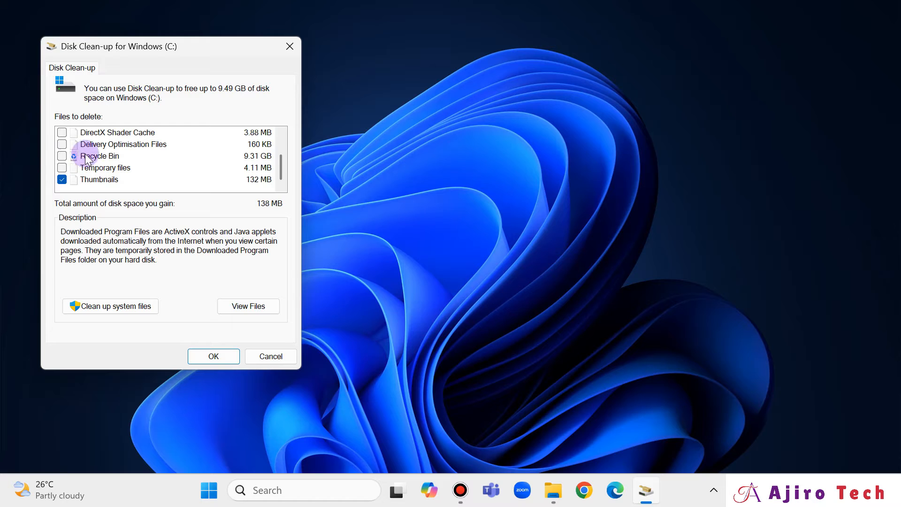
pyautogui.scroll(1, 120, 150)
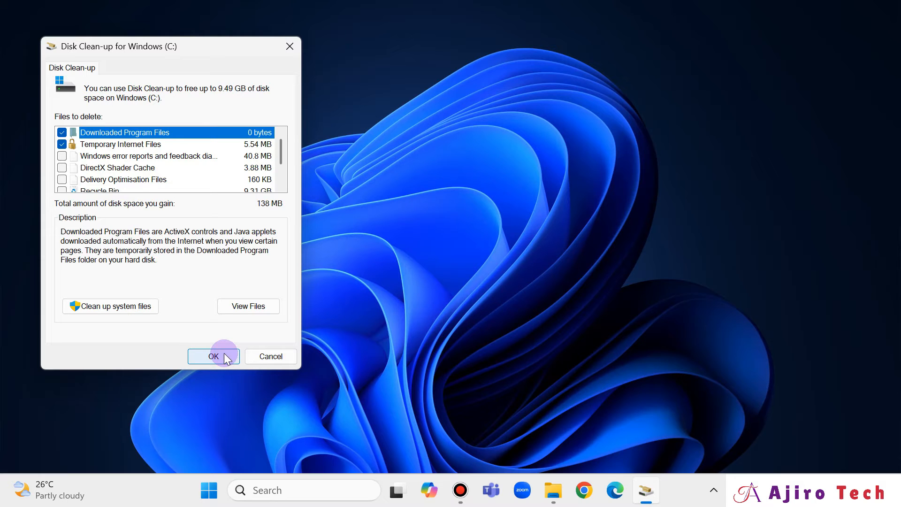
pyautogui.click(288, 47)
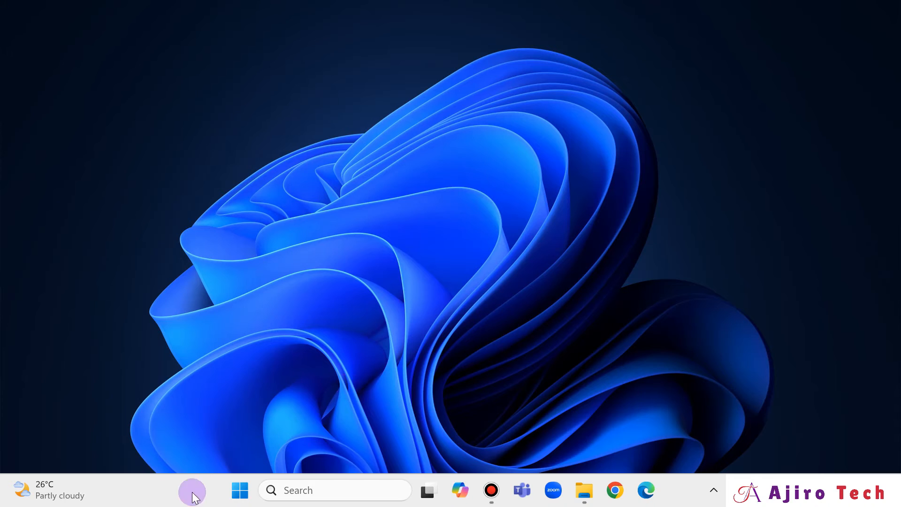
# Step: Open Settings' Installed apps list and sort it by Size (Large to small)
pyautogui.click(240, 492)
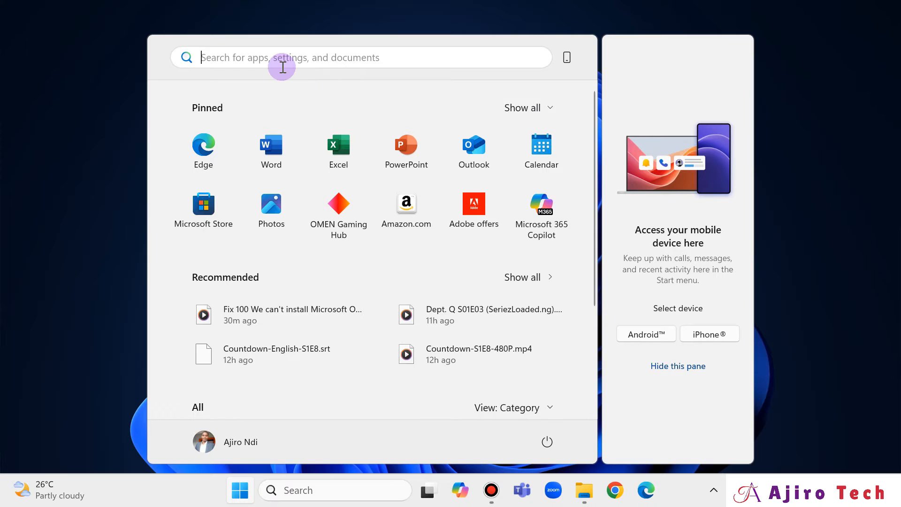
pyautogui.write('set')
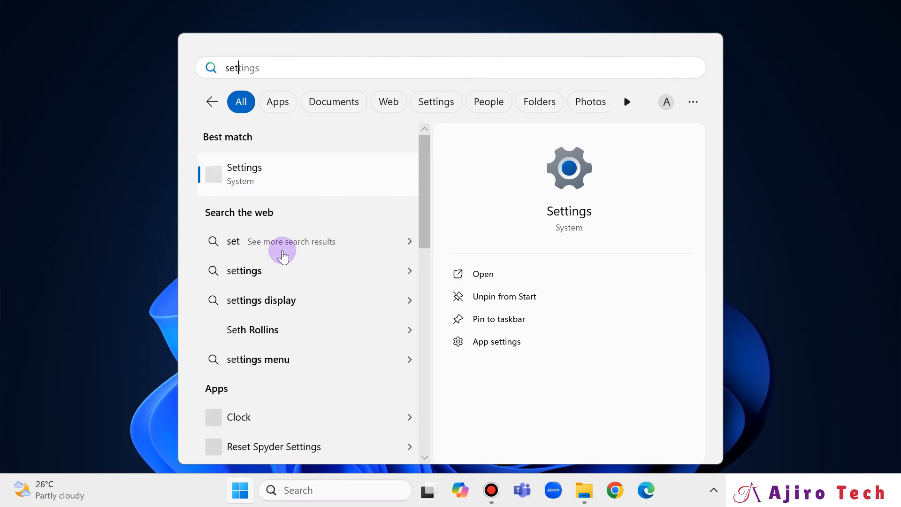
pyautogui.click(309, 173)
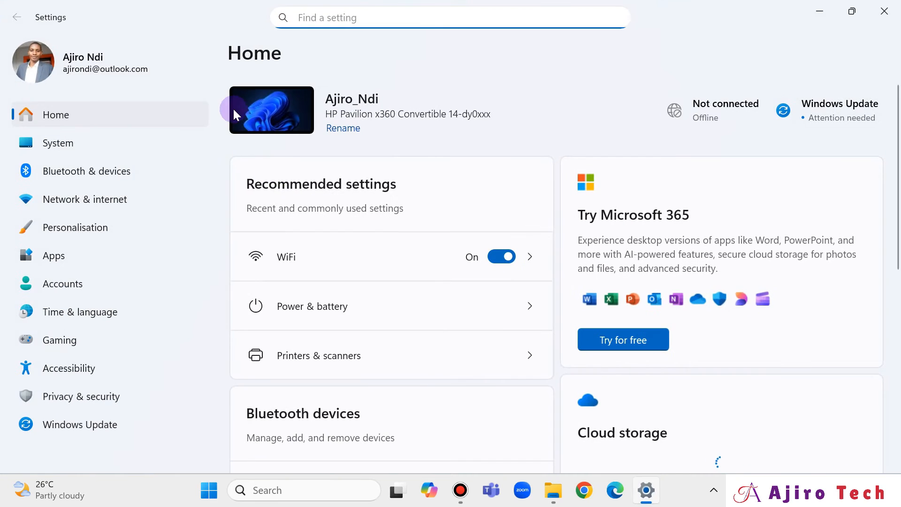
pyautogui.click(67, 252)
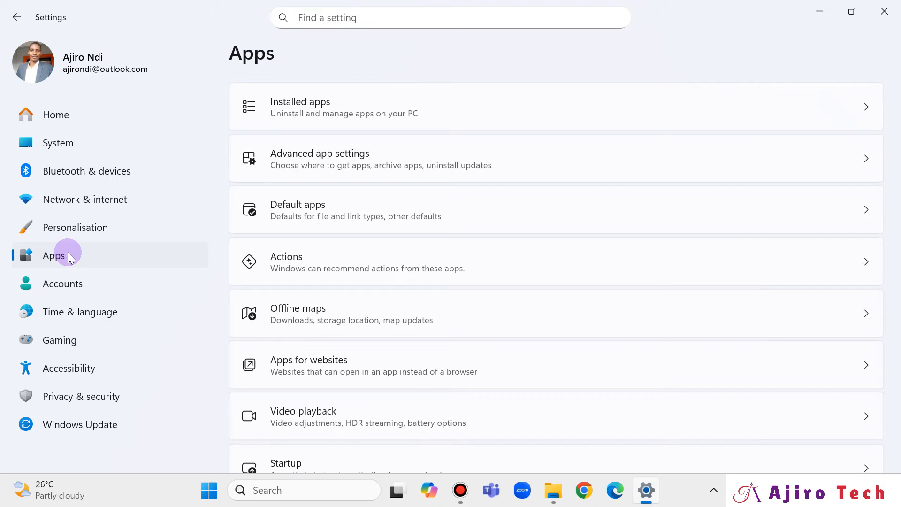
pyautogui.click(411, 111)
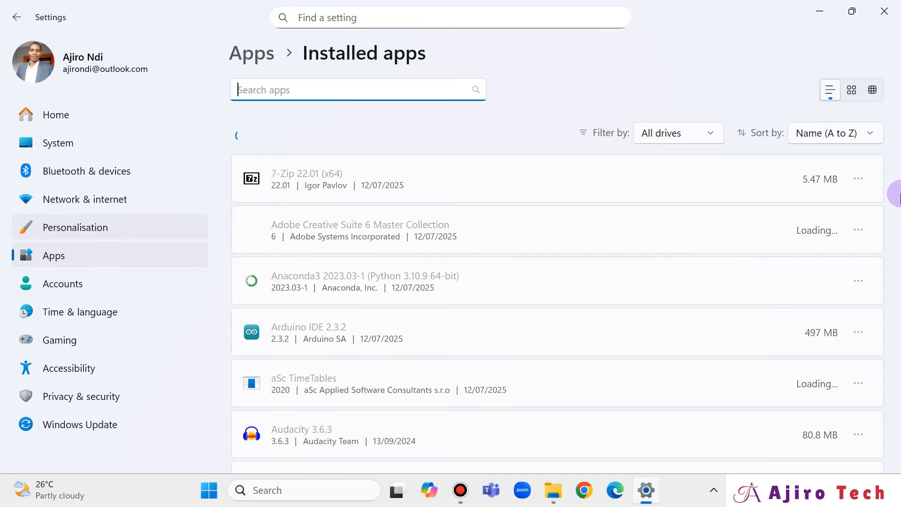
pyautogui.click(807, 133)
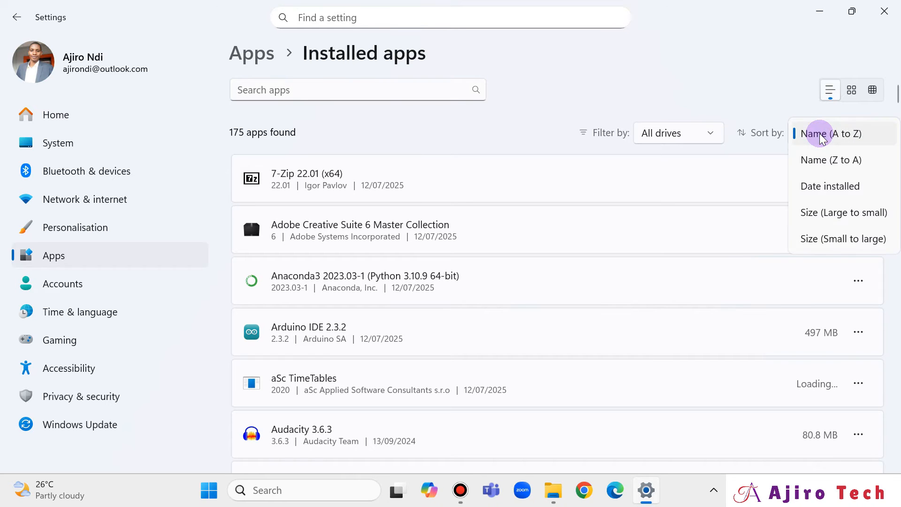
pyautogui.click(844, 214)
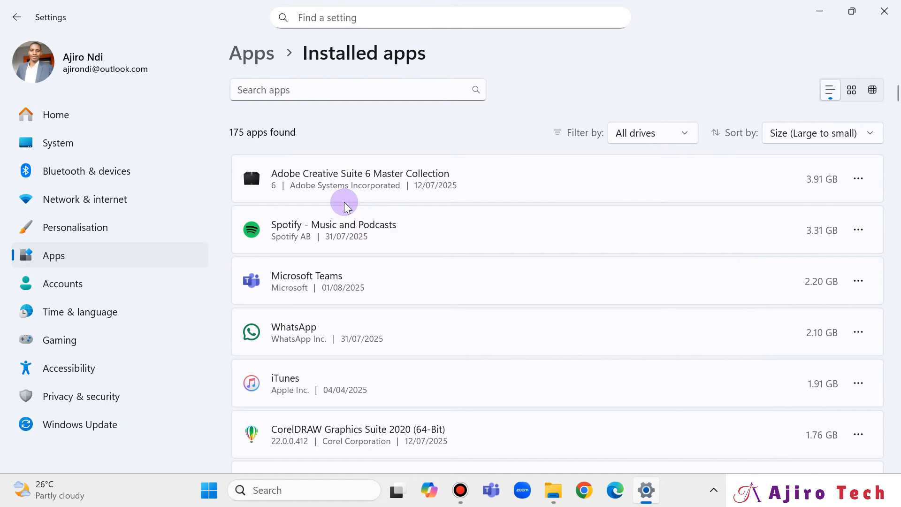
# Step: Uninstall Slack from the installed apps list
pyautogui.scroll(-2, 484, 311)
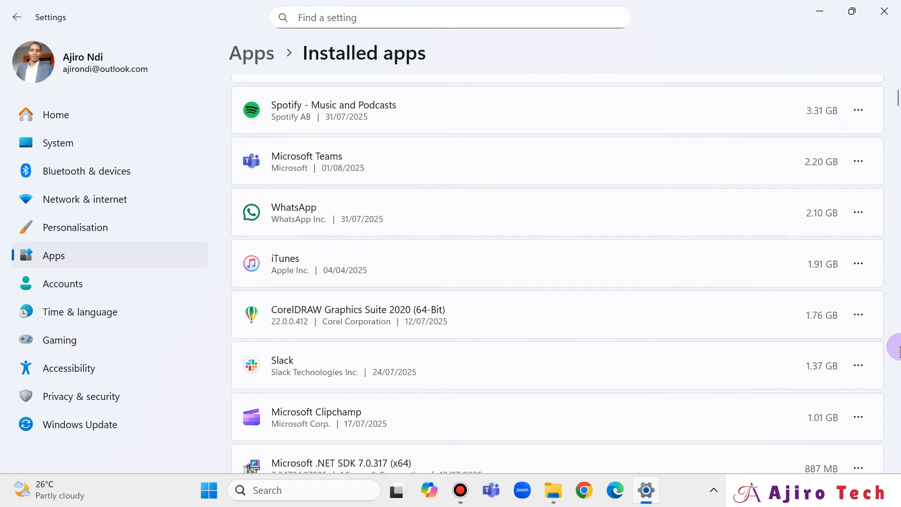
pyautogui.click(861, 371)
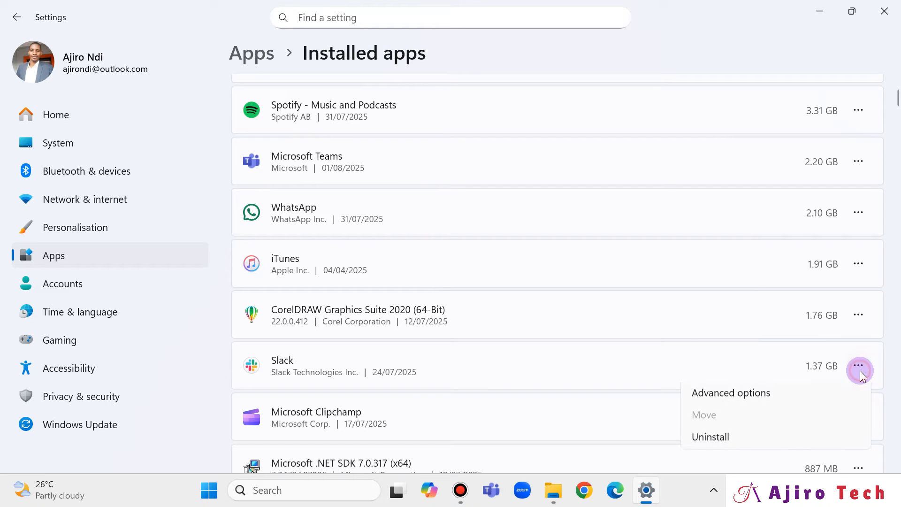
pyautogui.click(736, 441)
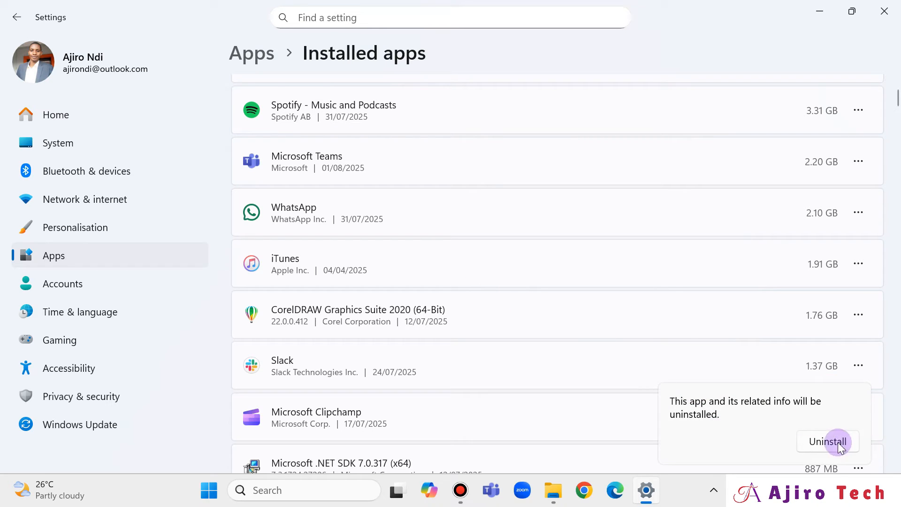
pyautogui.click(858, 366)
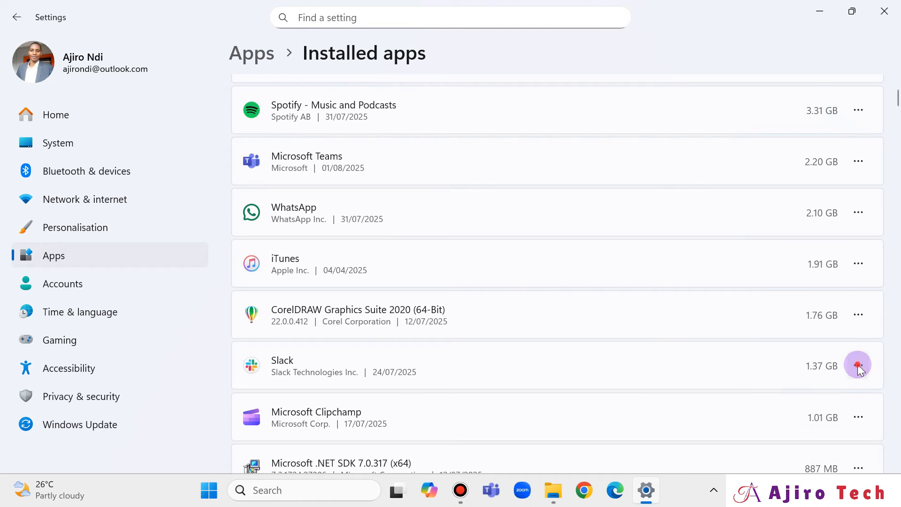
pyautogui.click(858, 365)
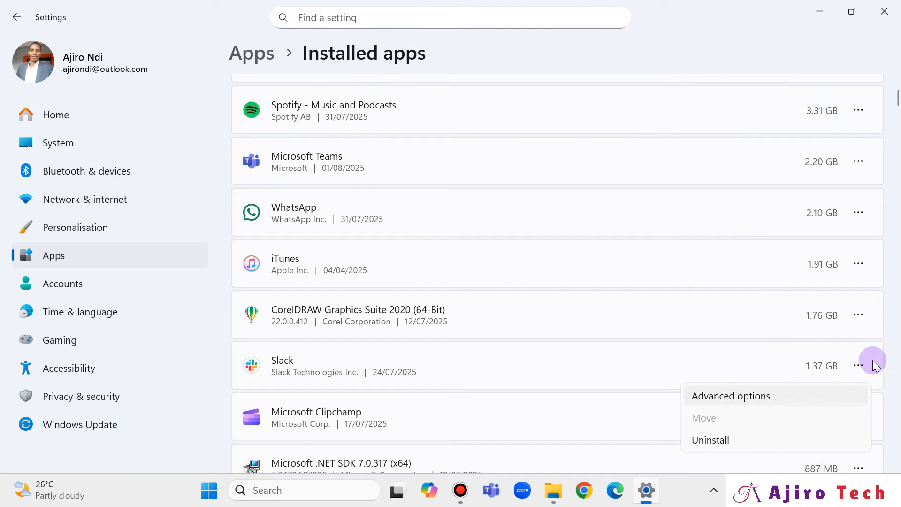
pyautogui.click(856, 367)
pyautogui.click(856, 369)
pyautogui.click(731, 437)
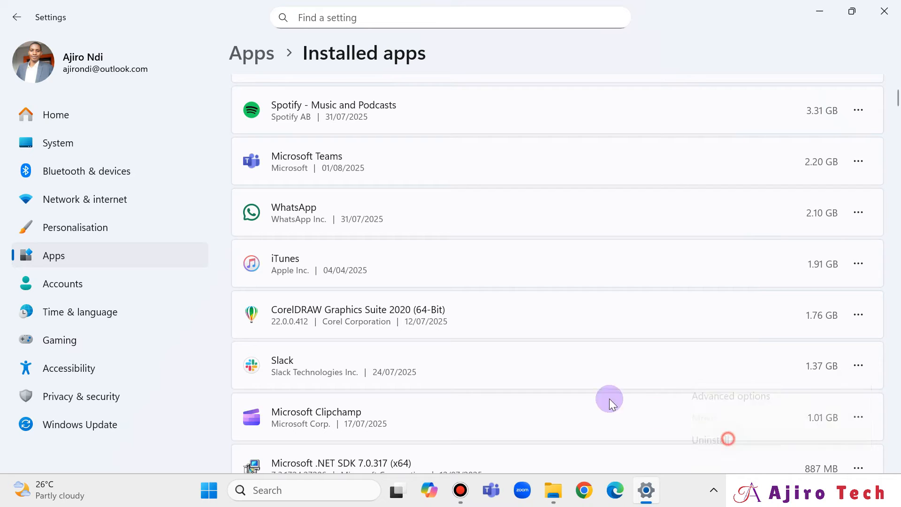
pyautogui.click(819, 441)
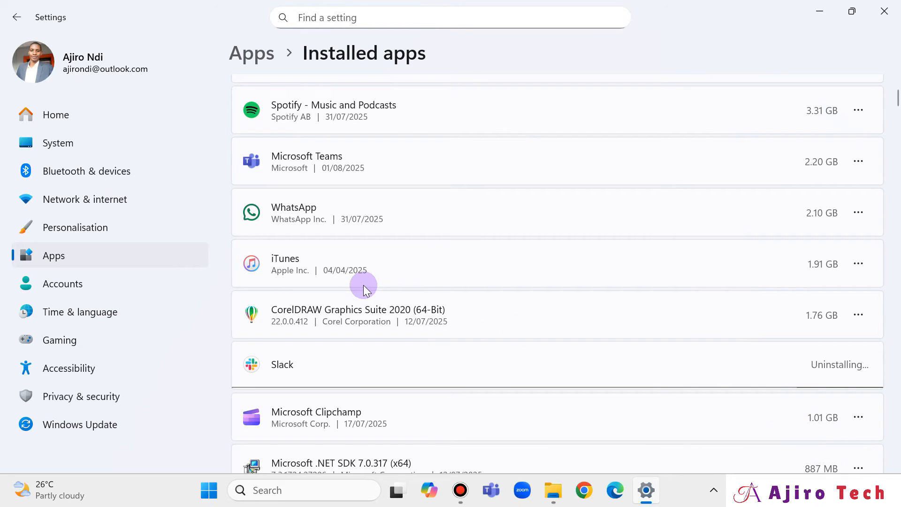
pyautogui.scroll(-2, 364, 287)
pyautogui.scroll(5, 365, 288)
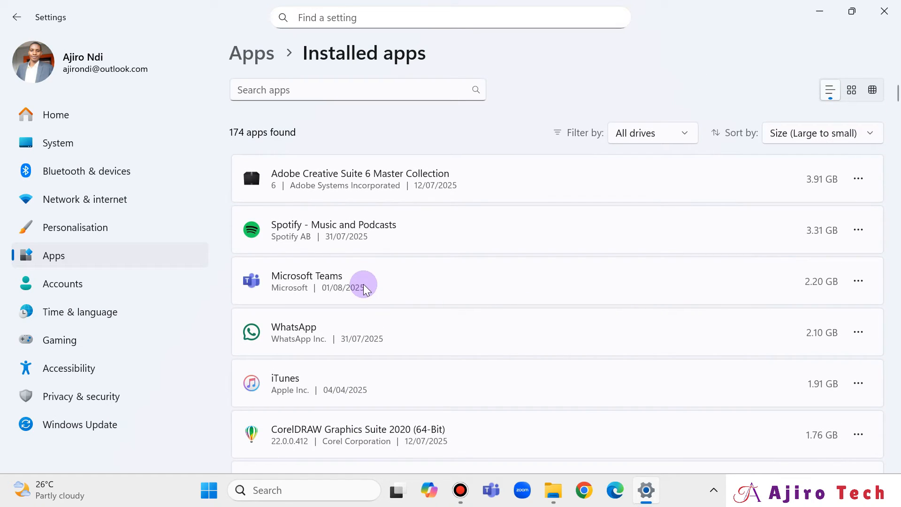
# Step: Search the Start menu for View advanced system settings and open the Performance settings in System Properties
pyautogui.click(884, 11)
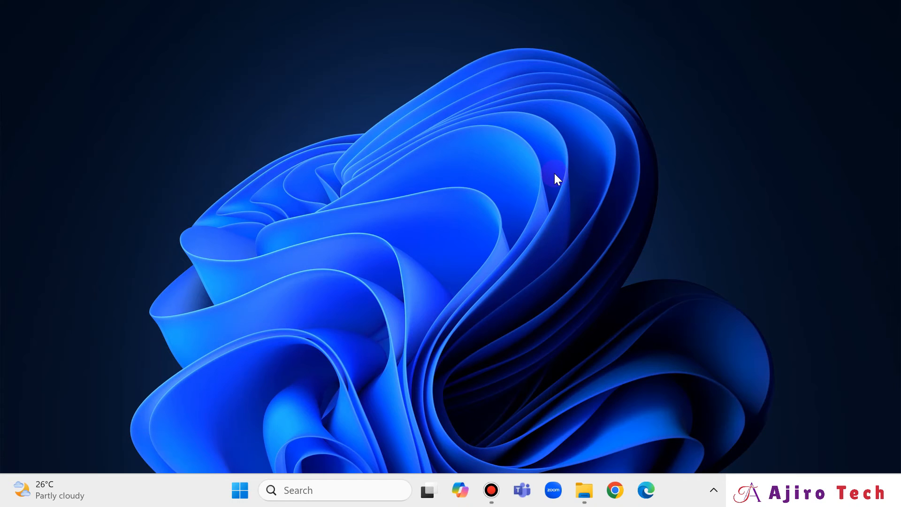
pyautogui.click(241, 491)
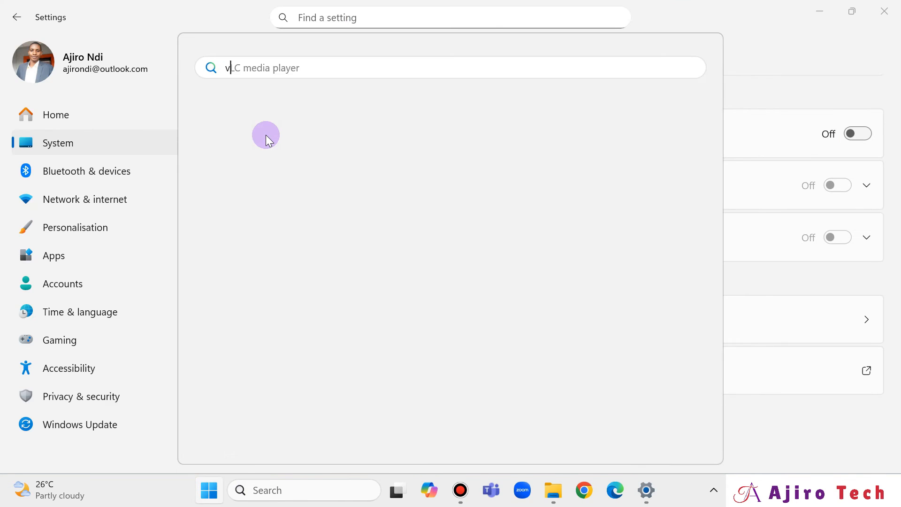
pyautogui.write('view ad')
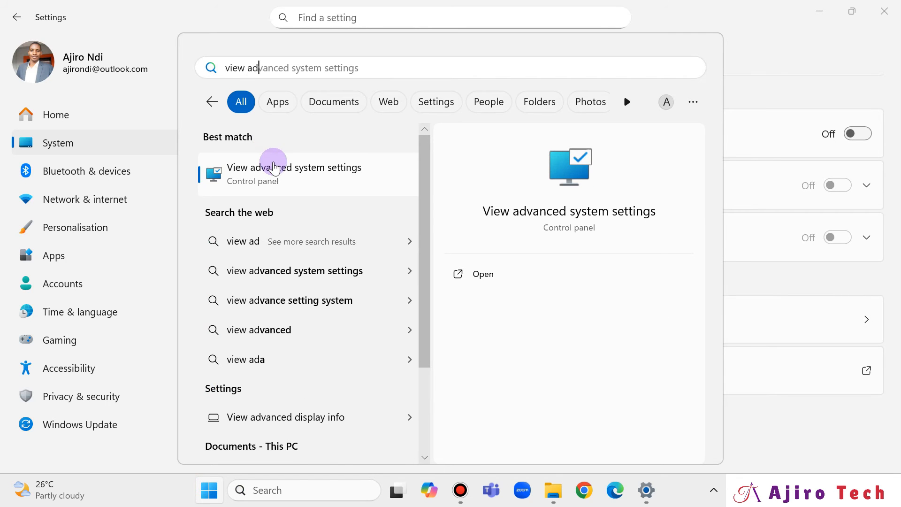
pyautogui.click(275, 165)
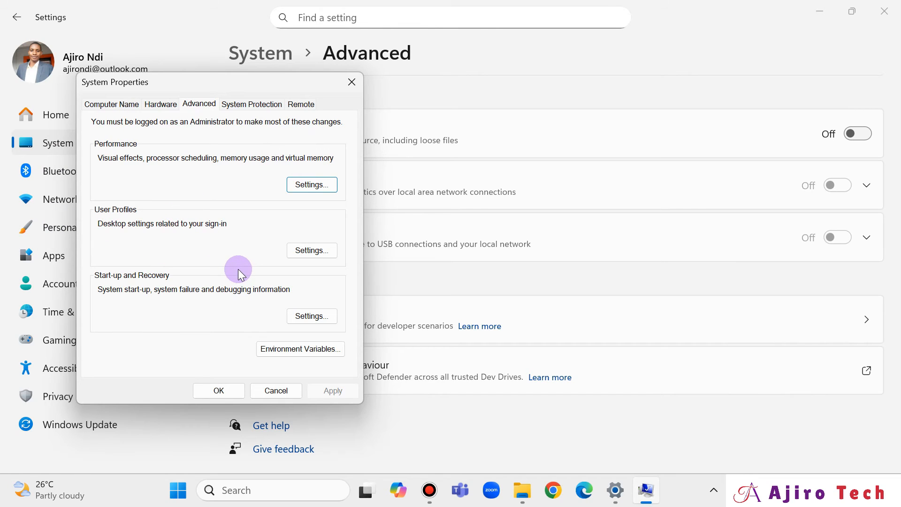
pyautogui.click(314, 185)
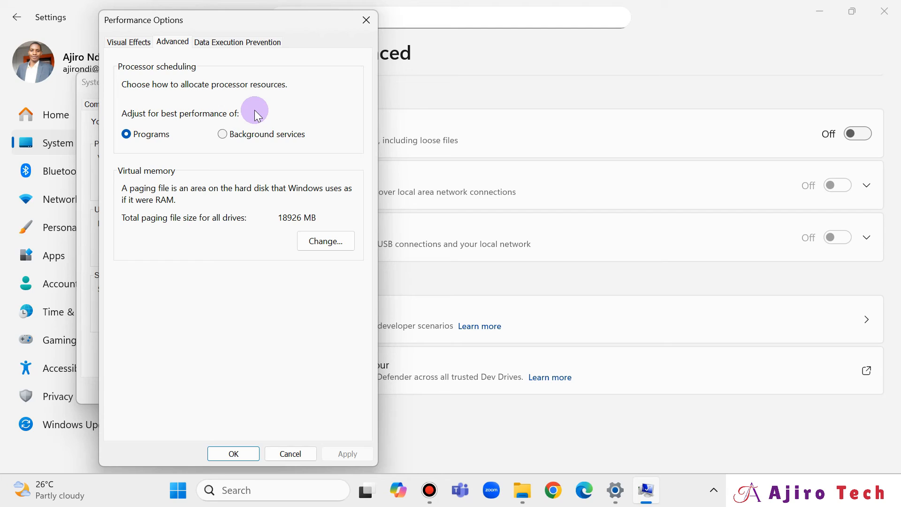
# Step: Review the Data Execution Prevention options, then close Performance Options, System Properties and Settings
pyautogui.click(261, 42)
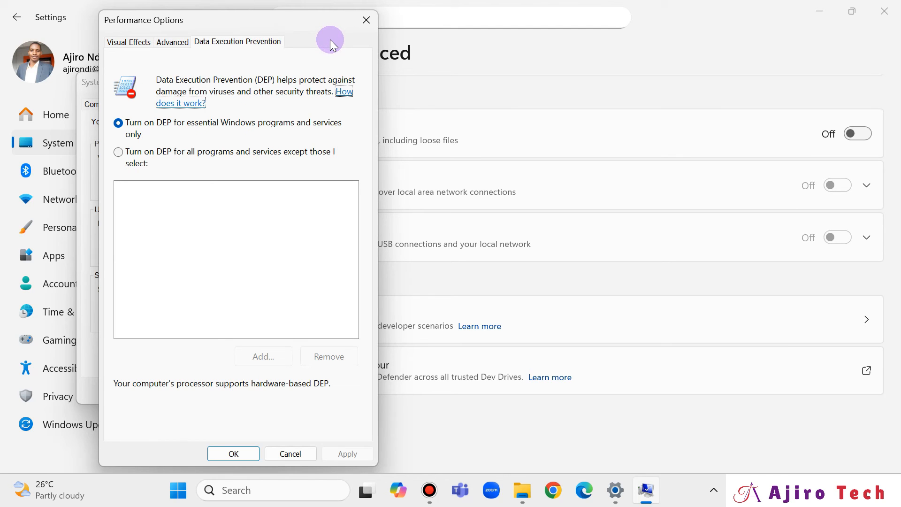
pyautogui.click(367, 20)
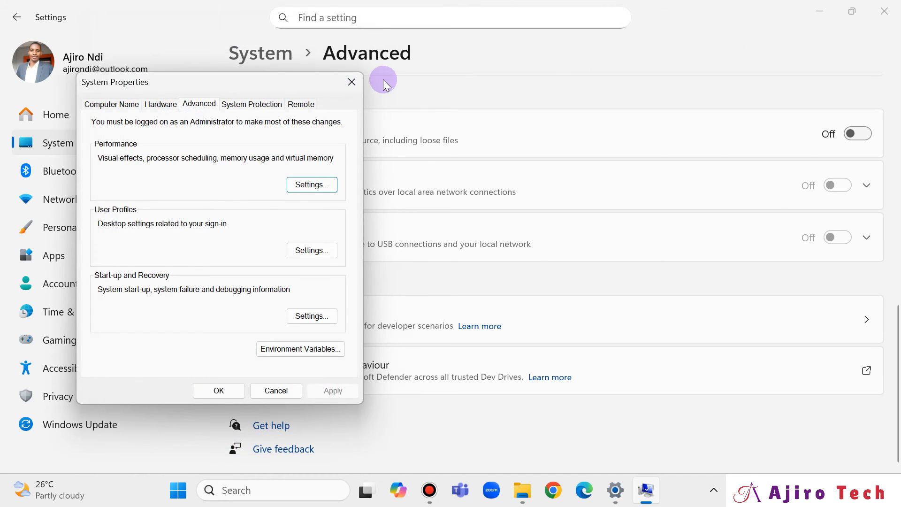
pyautogui.click(352, 83)
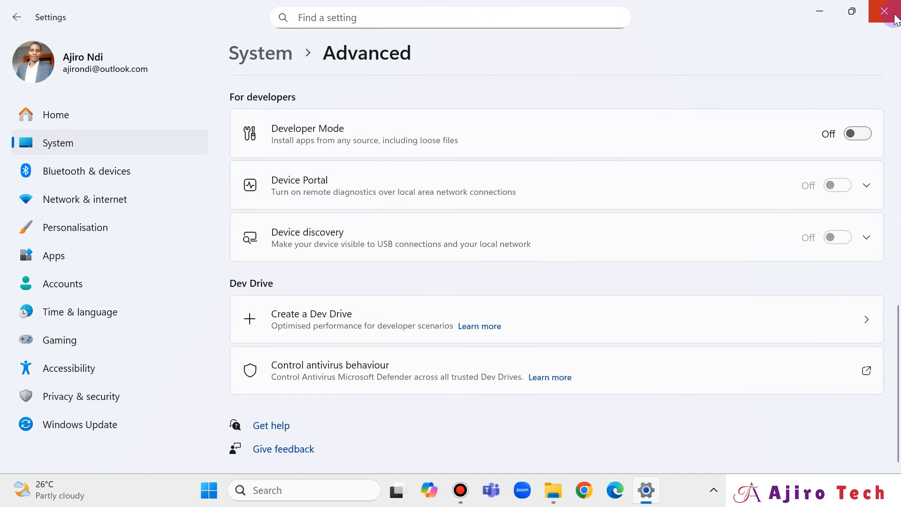
pyautogui.click(883, 14)
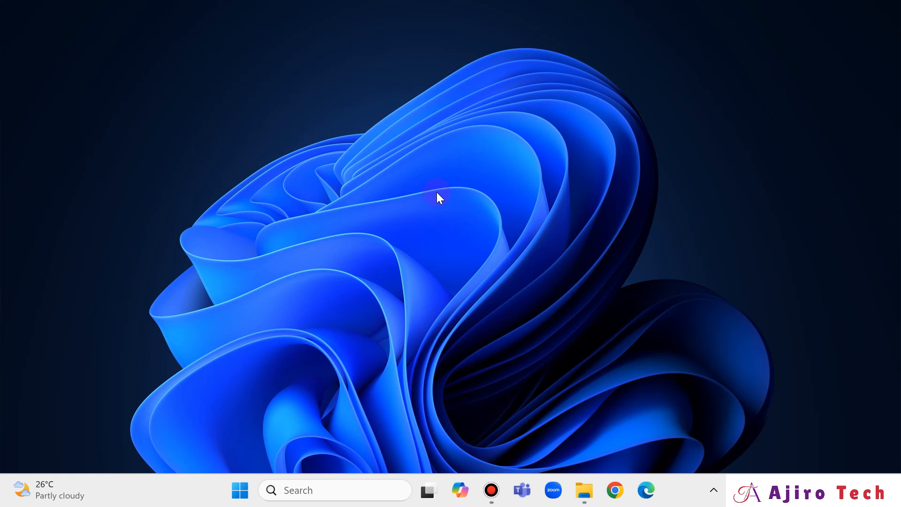
# Step: Search the Start menu for Settings, open it and go to the Windows Update page
pyautogui.click(239, 489)
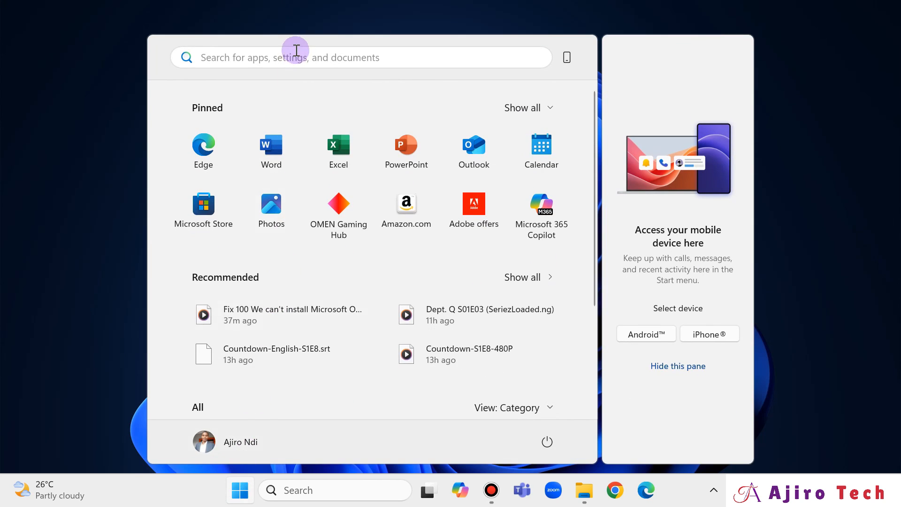
pyautogui.click(296, 50)
pyautogui.write('se')
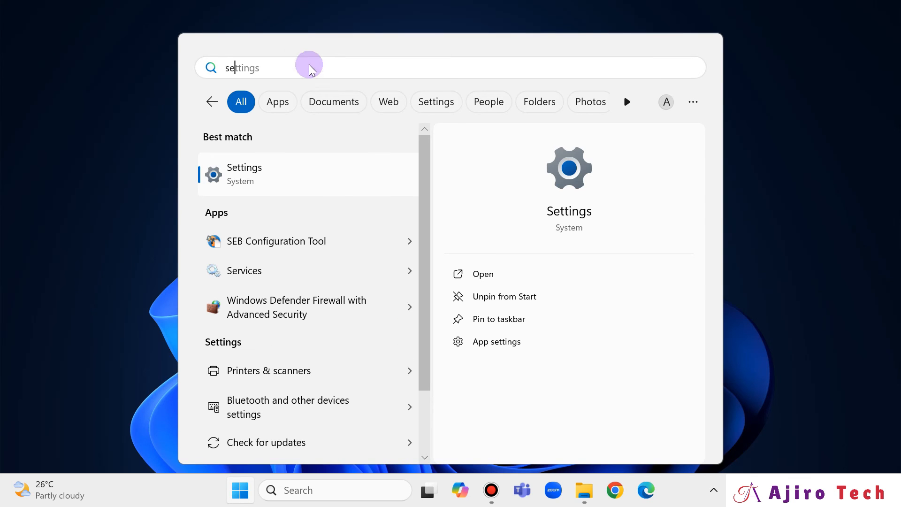
pyautogui.click(328, 185)
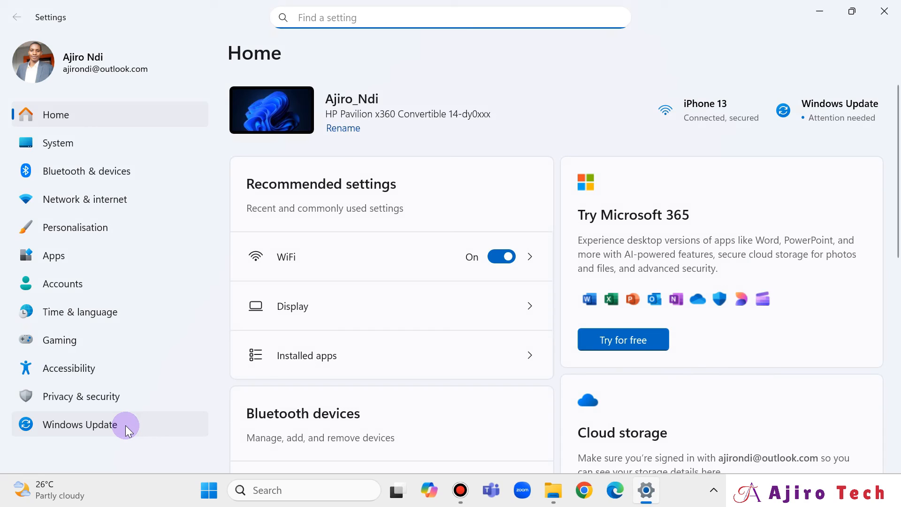
pyautogui.click(122, 426)
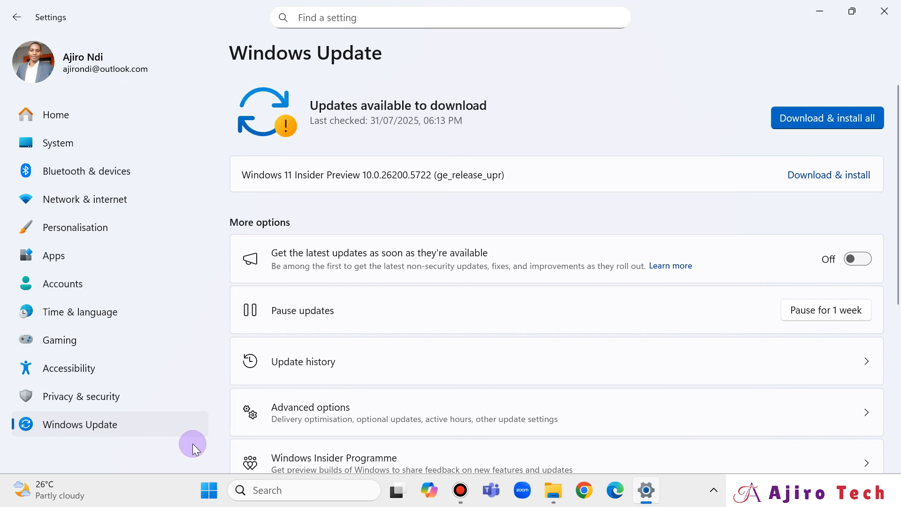
# Step: Open Device Manager from the Start button's quick menu, browse the device list, then close it and Settings
pyautogui.rightClick(218, 494)
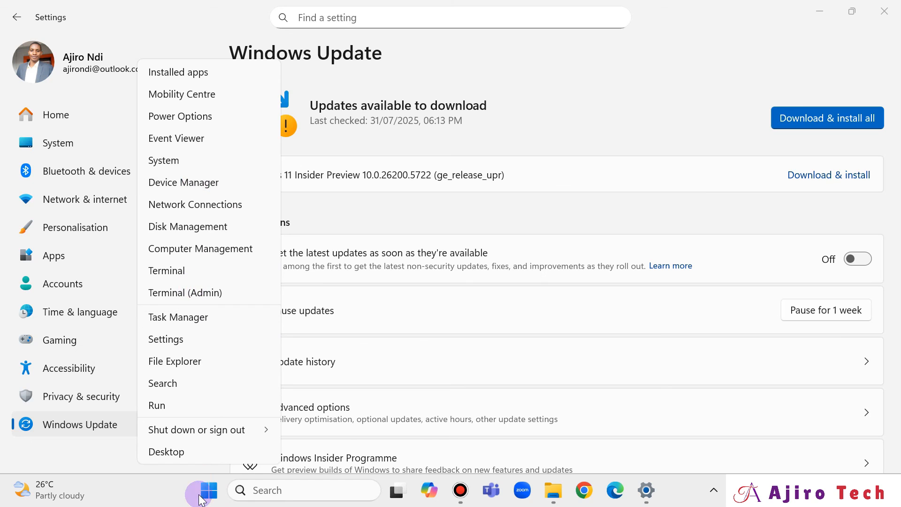
pyautogui.click(170, 183)
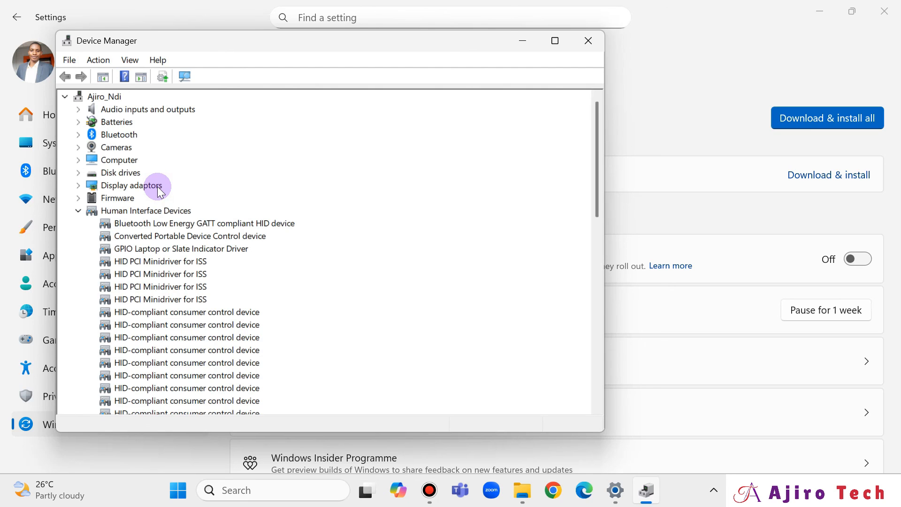
pyautogui.scroll(-7, 214, 254)
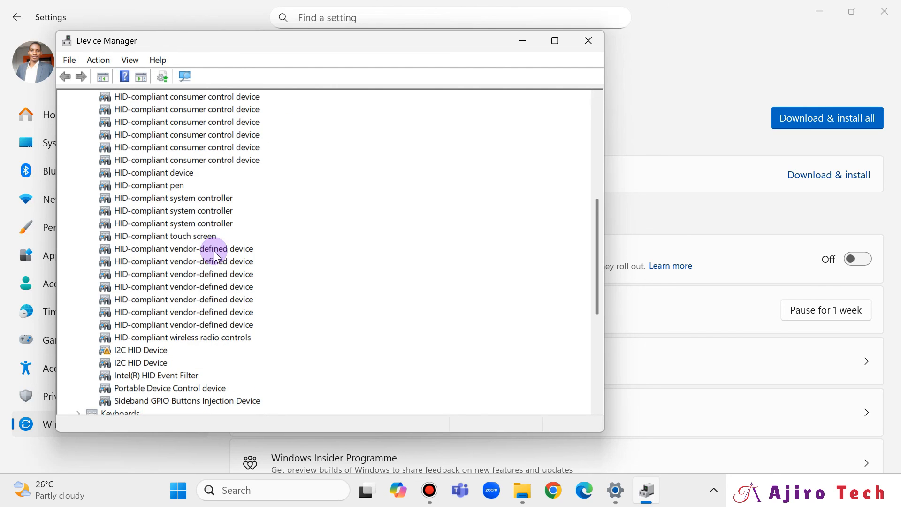
pyautogui.scroll(7, 213, 251)
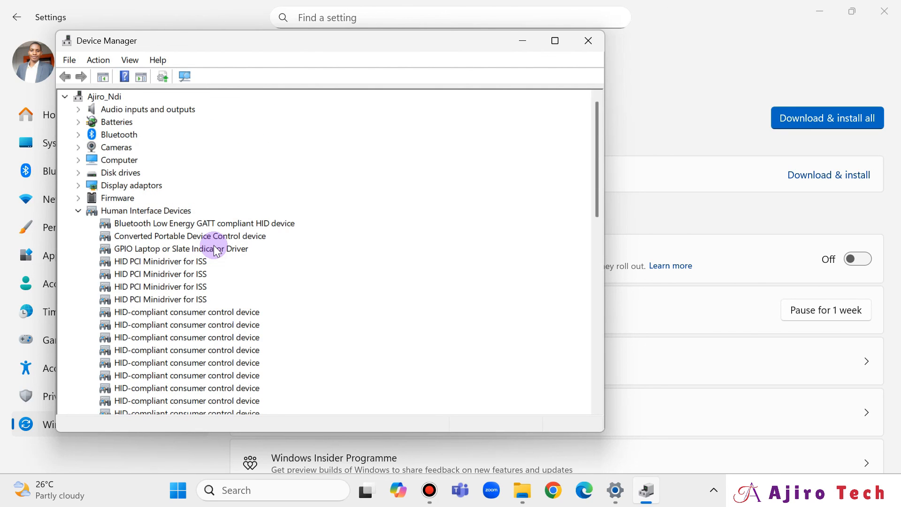
pyautogui.click(588, 41)
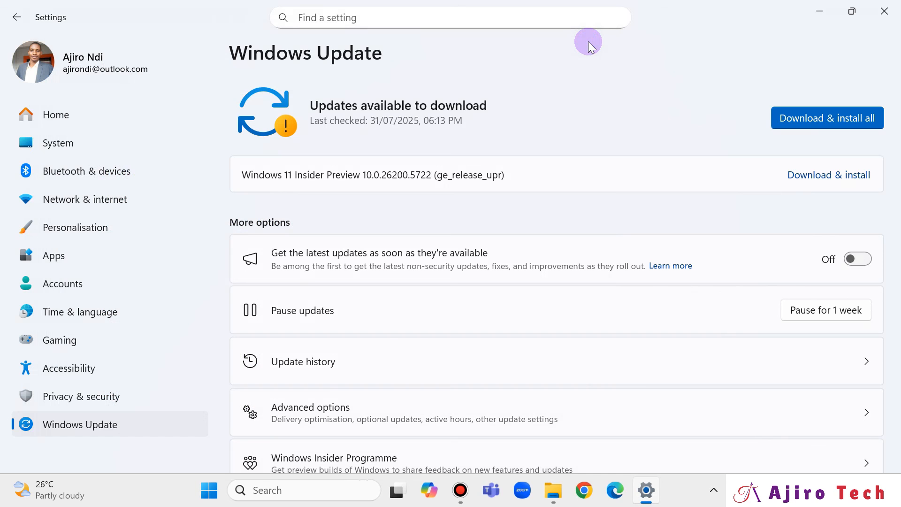
pyautogui.click(895, 14)
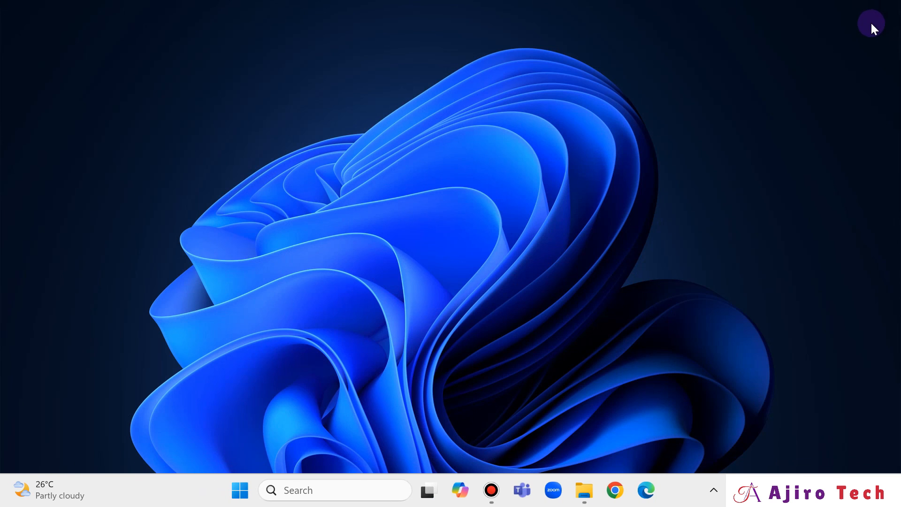